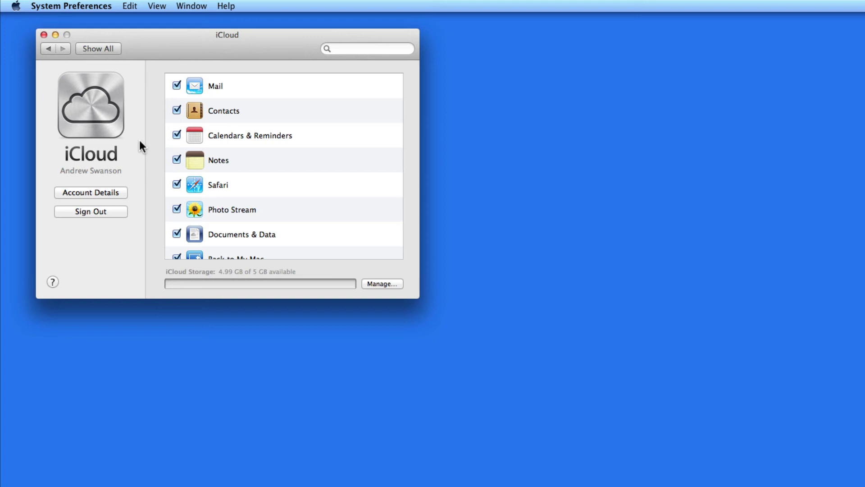
- Open the iCloud account details and close them without making changes
click(102, 190)
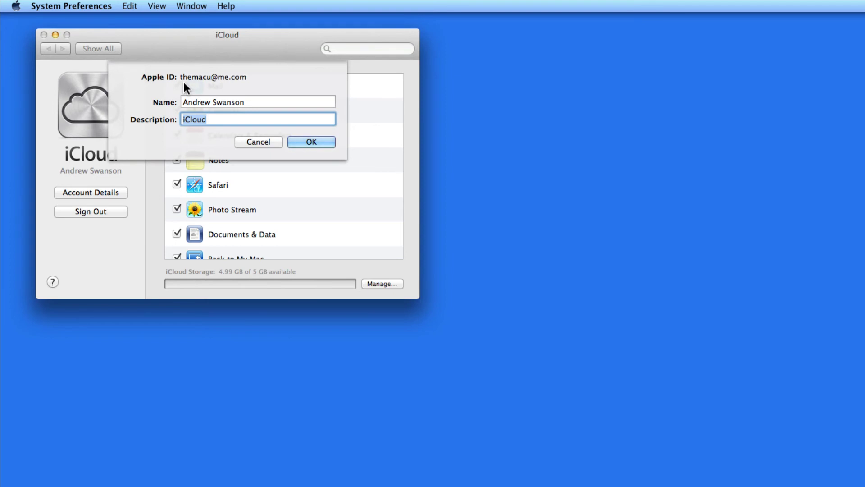
click(263, 140)
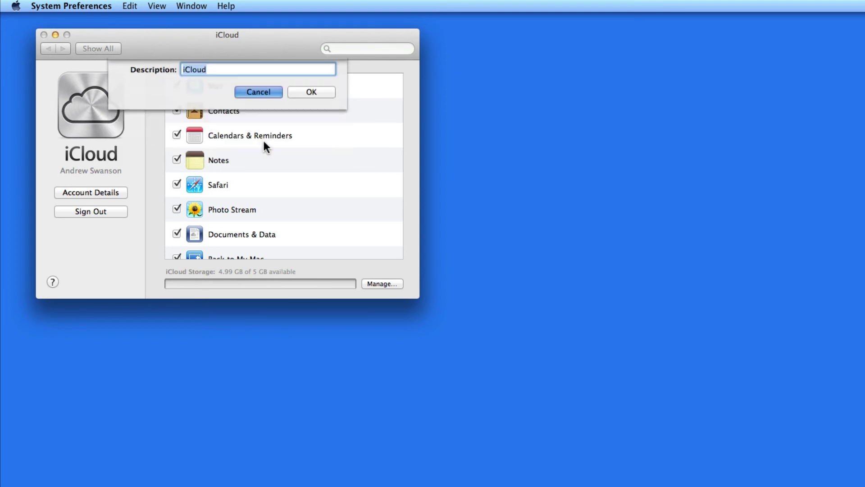
scroll(263, 141, down, 3)
scroll(263, 140, up, 4)
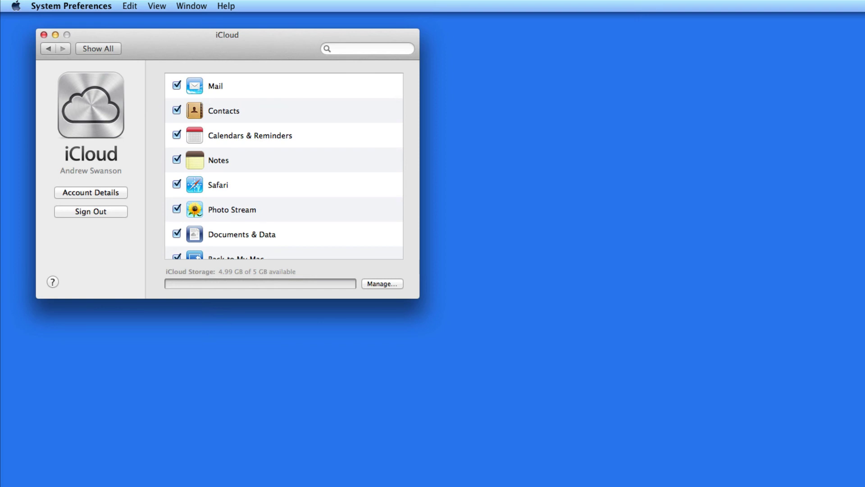
- Minimize the Mail inbox window and recheck Mail in the iCloud services list
key(super+Tab)
drag(619, 167, 375, 60)
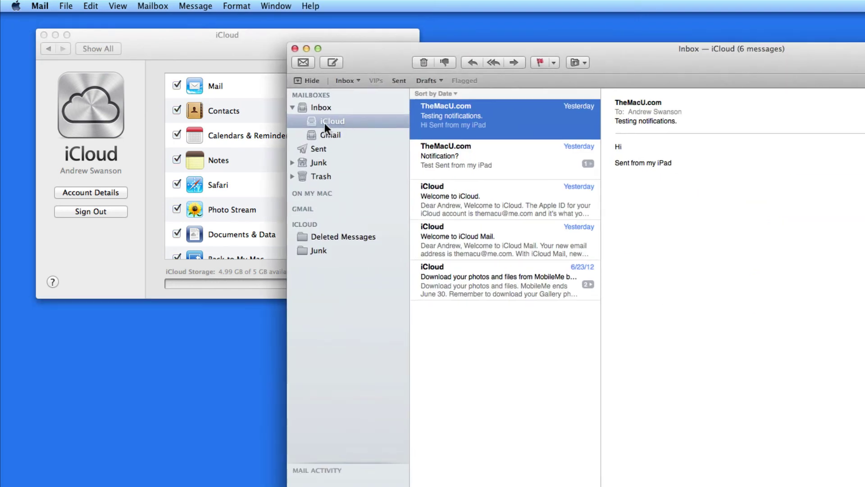
click(306, 47)
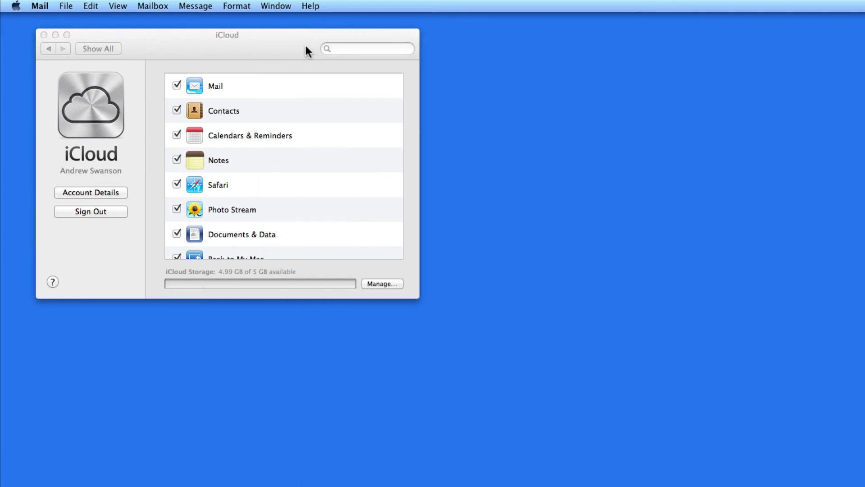
click(275, 47)
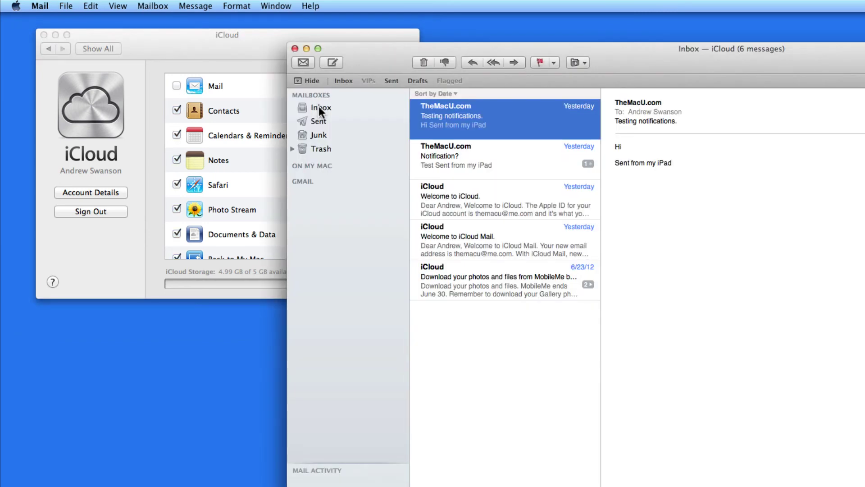
double_click(358, 48)
click(172, 85)
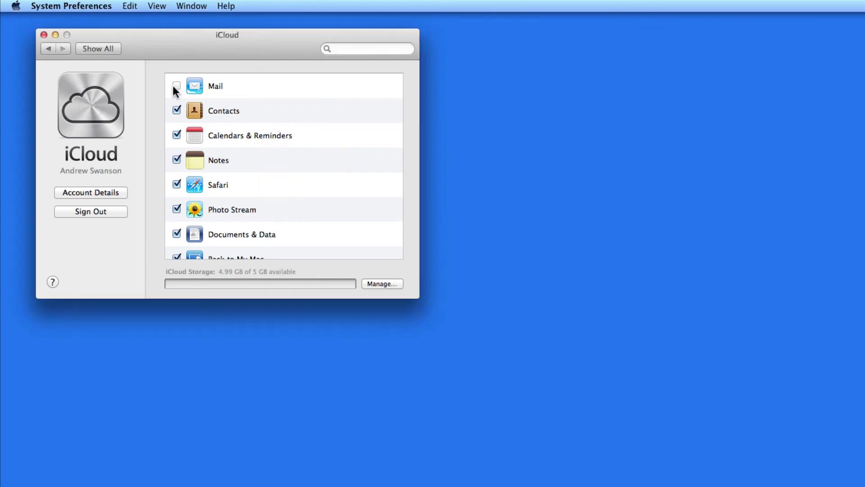
click(174, 86)
- Scroll the iCloud services list down until Find My Mac is visible
scroll(231, 188, down, 3)
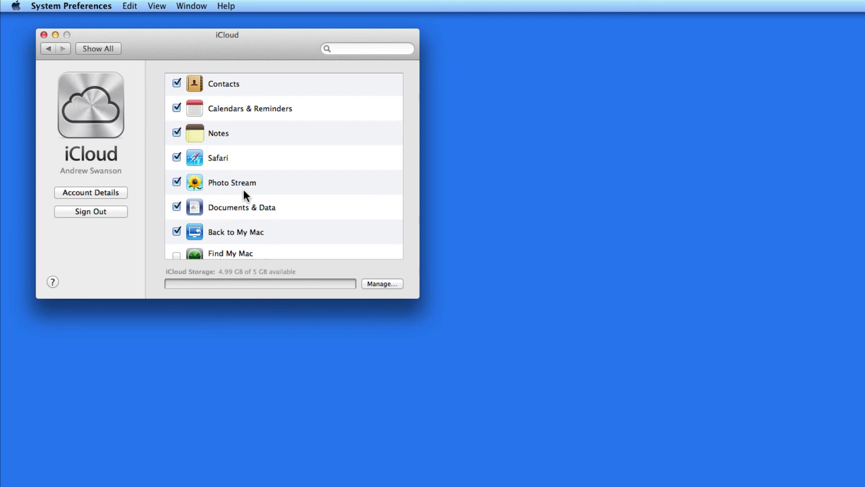
scroll(243, 189, down, 2)
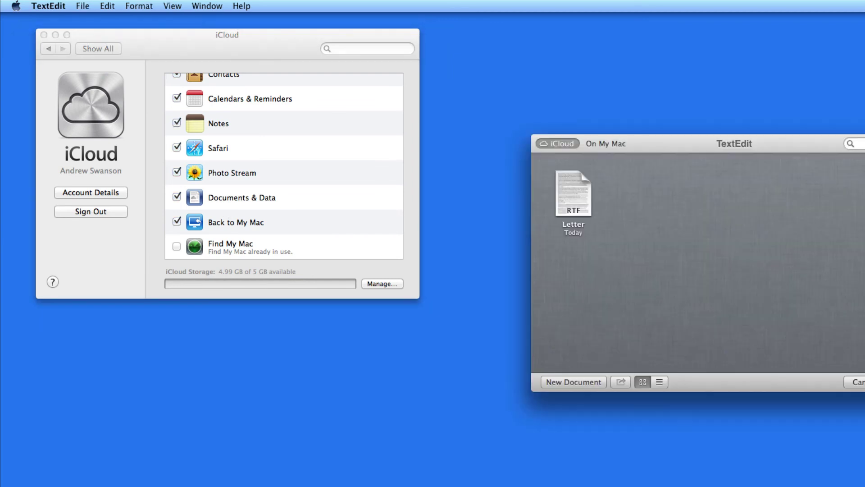
- Cancel TextEdit's iCloud document browser and bring the iCloud preferences forward
drag(685, 137, 507, 72)
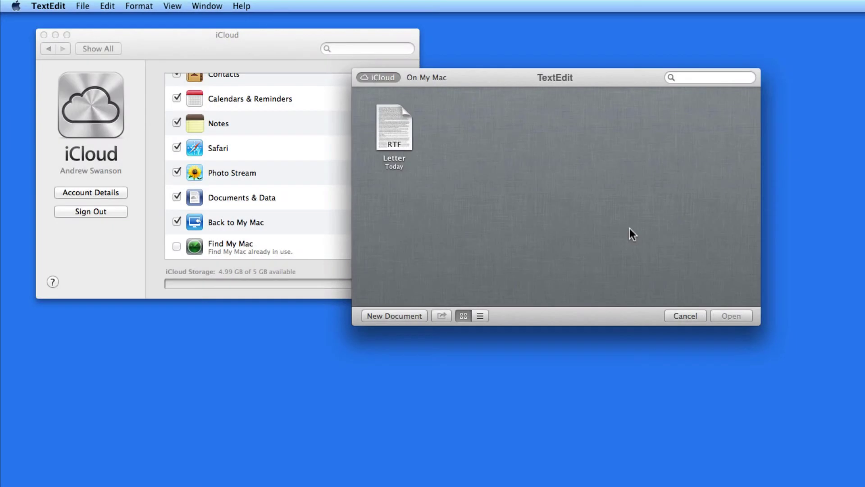
click(686, 316)
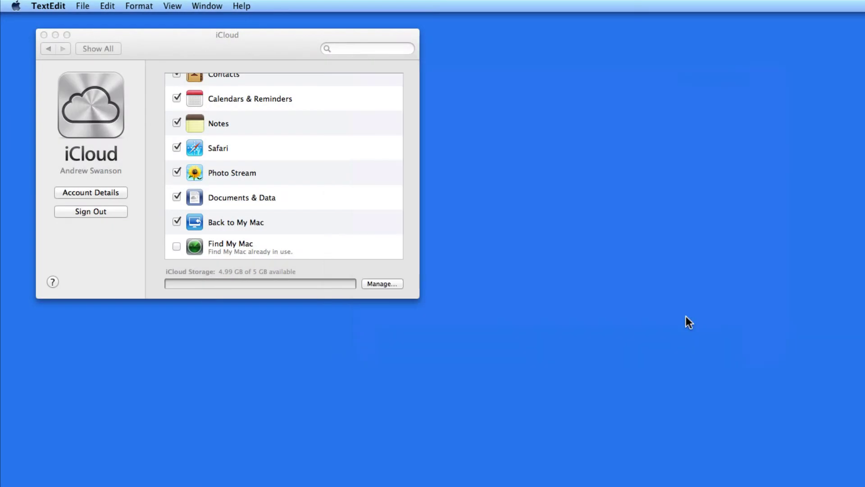
click(266, 223)
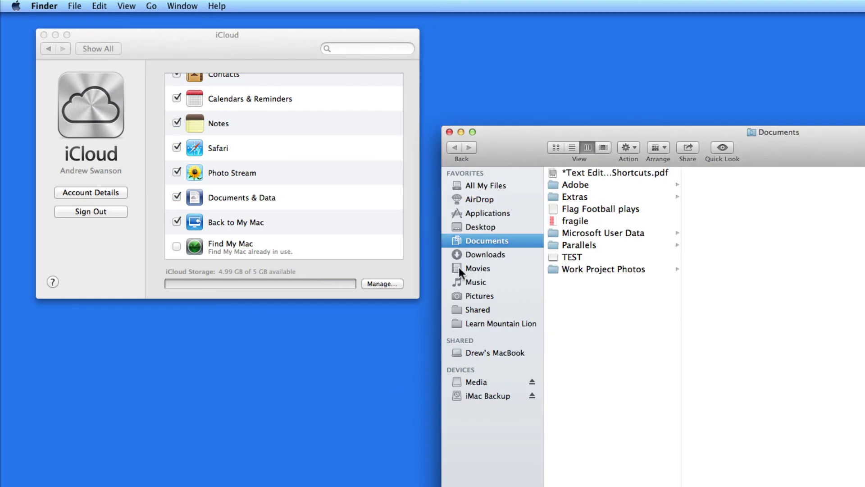
- Close the Finder Documents window so only the iCloud pane remains
drag(518, 131, 465, 30)
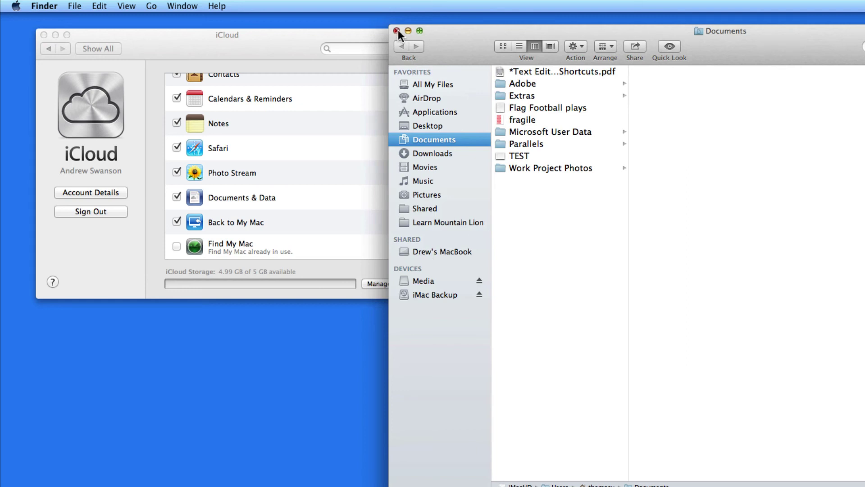
click(396, 31)
scroll(259, 245, up, 1)
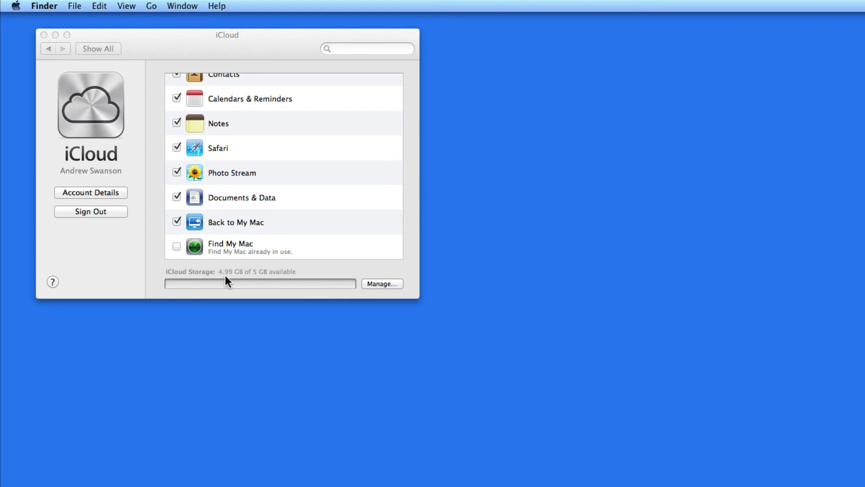
- Open Manage Storage and review the Preview, Mail, TextEdit (Letter) and Backups entries
click(389, 282)
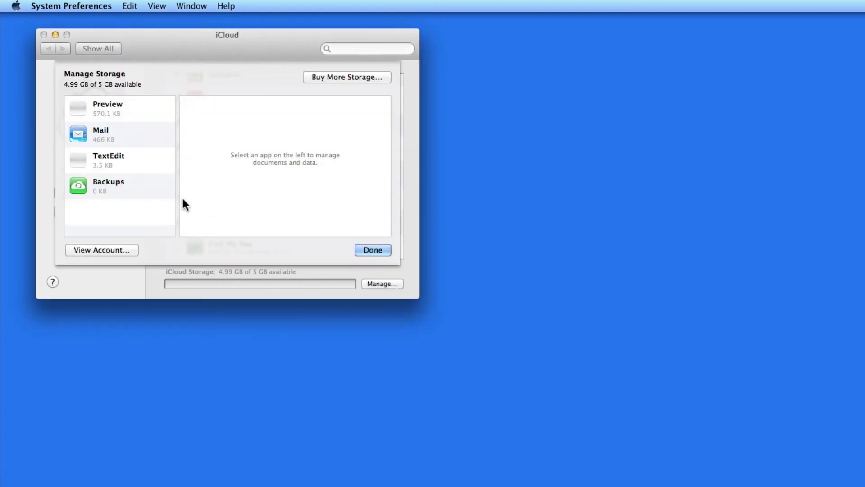
click(125, 105)
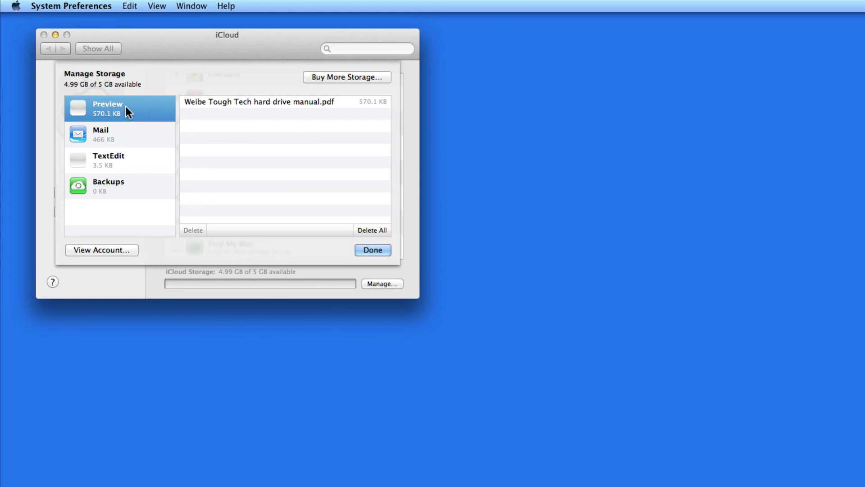
click(134, 137)
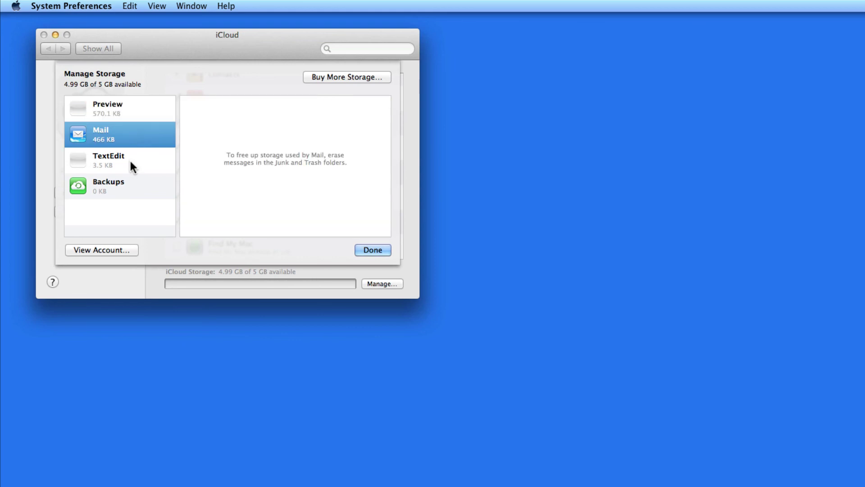
click(131, 163)
click(128, 187)
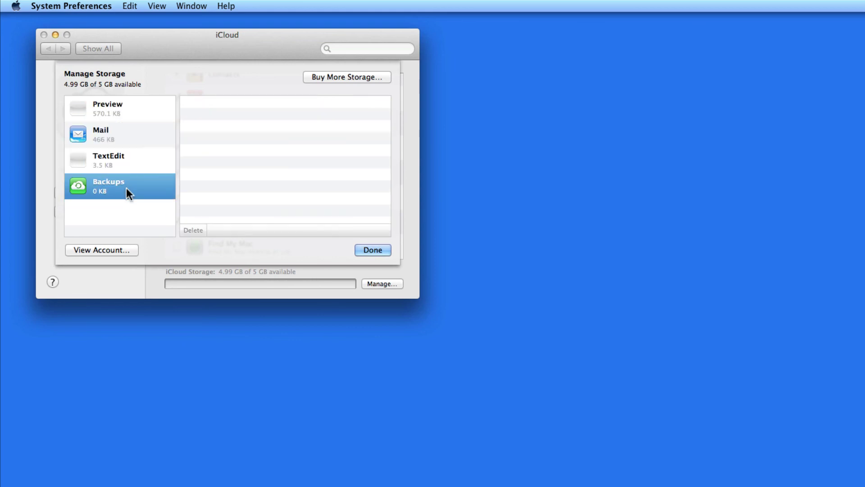
click(130, 107)
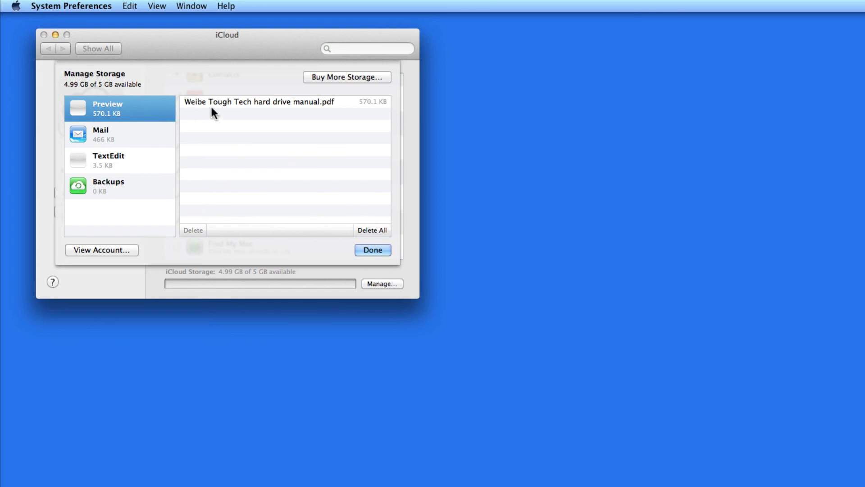
click(137, 140)
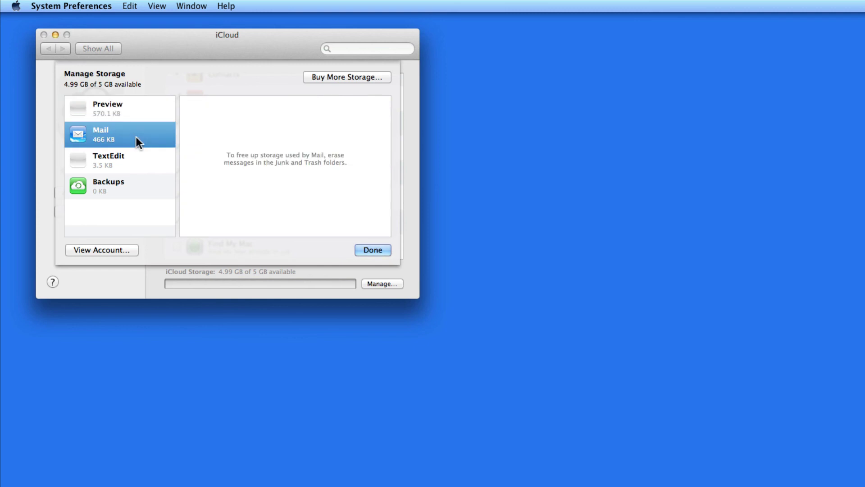
click(132, 161)
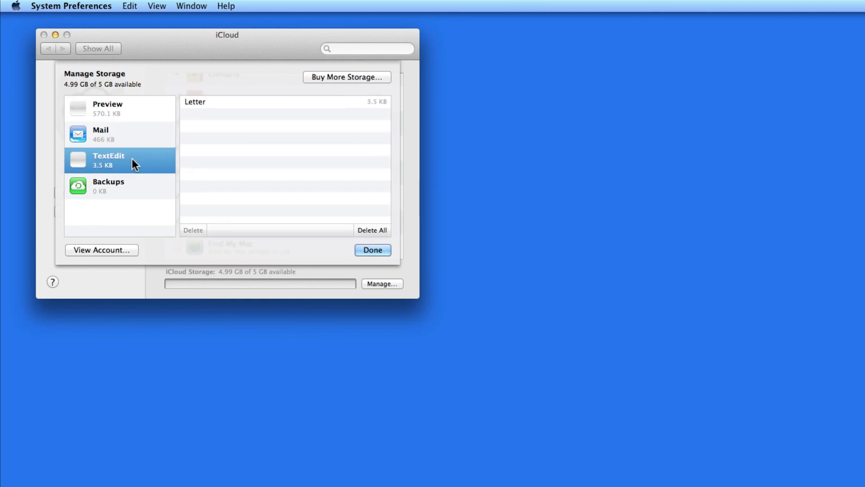
click(124, 188)
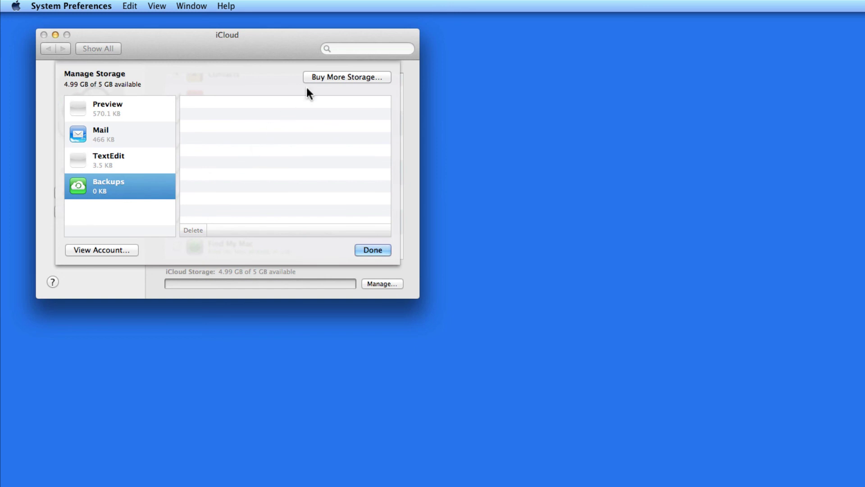
- Look over the Buy More Storage plans, cancel, and close Manage Storage with Done
click(330, 78)
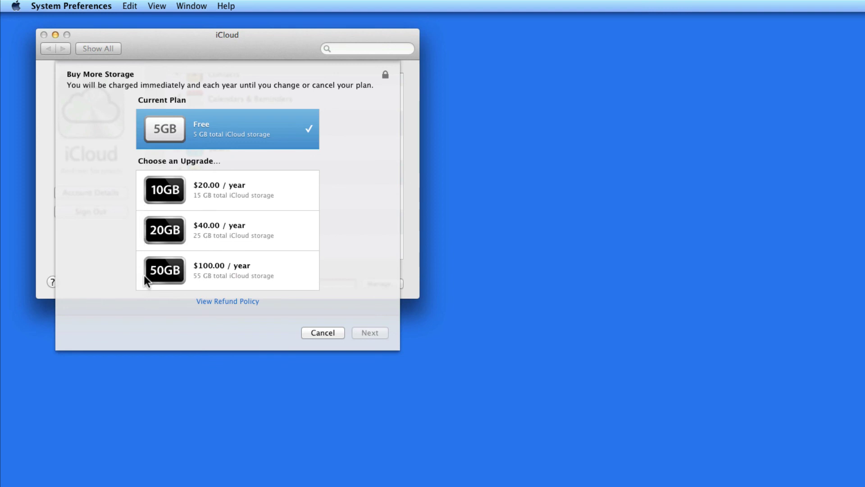
click(318, 333)
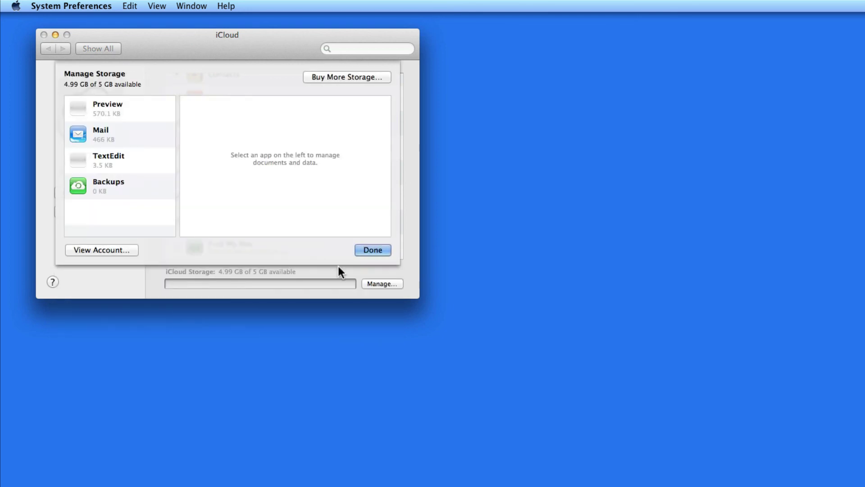
click(369, 250)
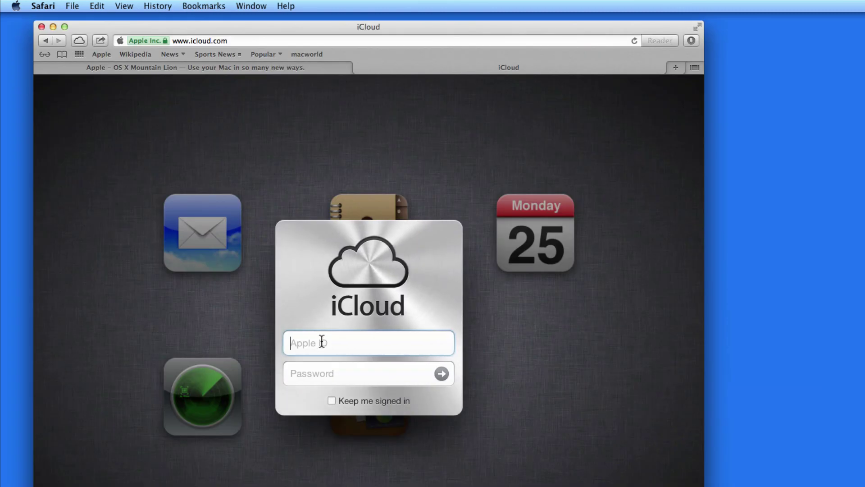
- Enter the Apple ID email and account password on iCloud.com and submit
key(Tab)
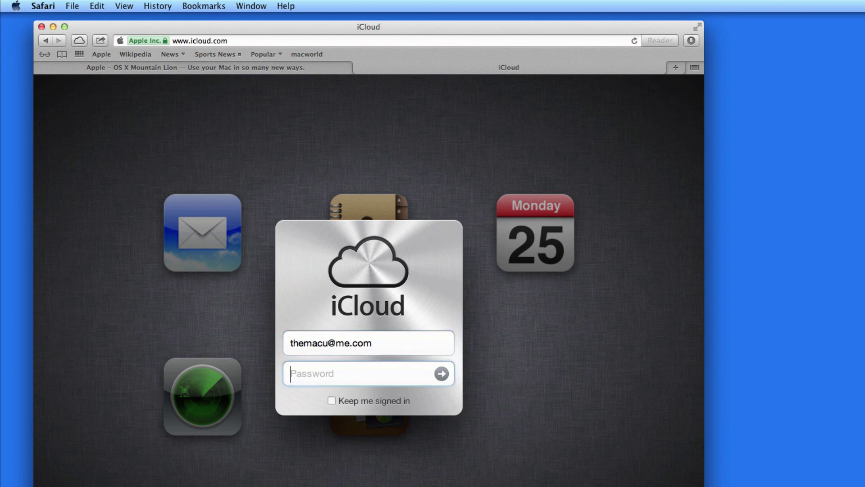
text(••••••••)
key(Return)
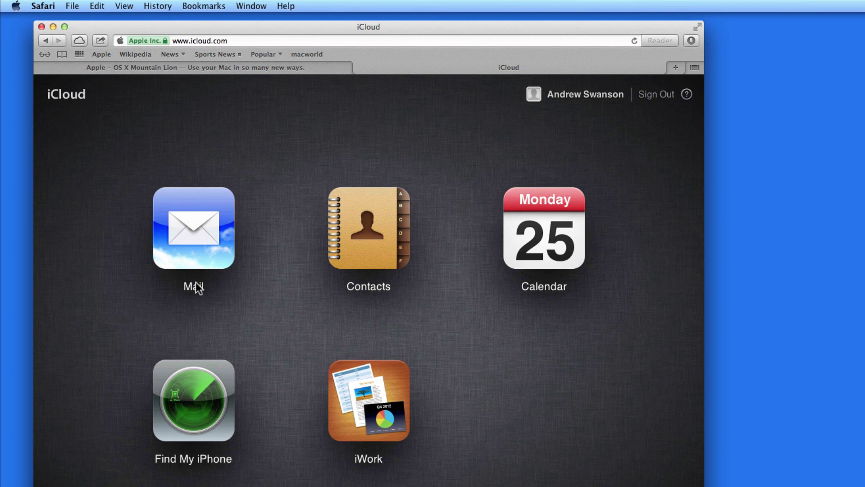
click(220, 230)
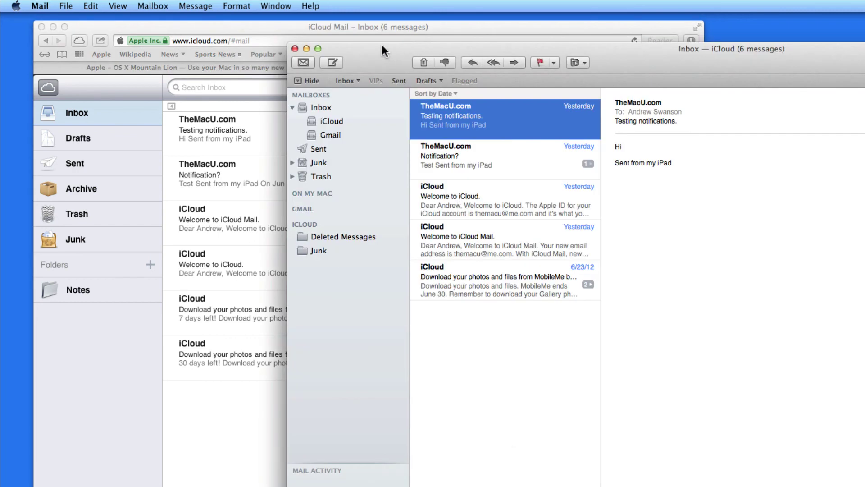
drag(382, 45, 568, 50)
click(530, 119)
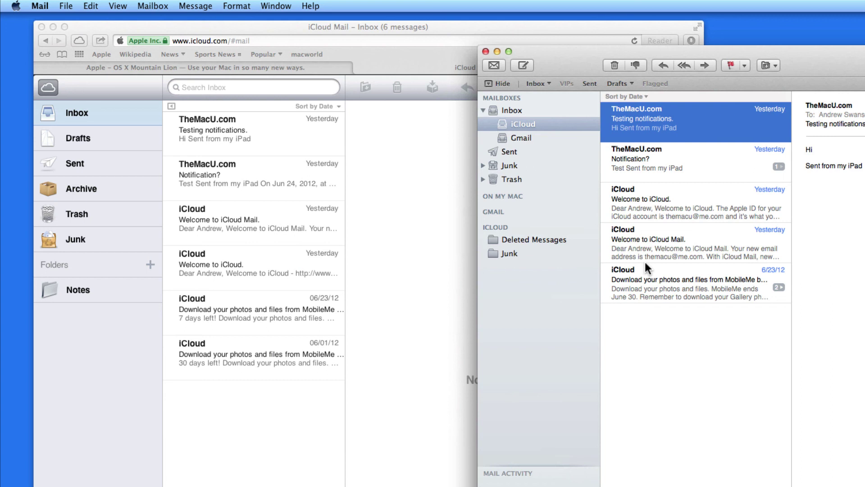
click(497, 51)
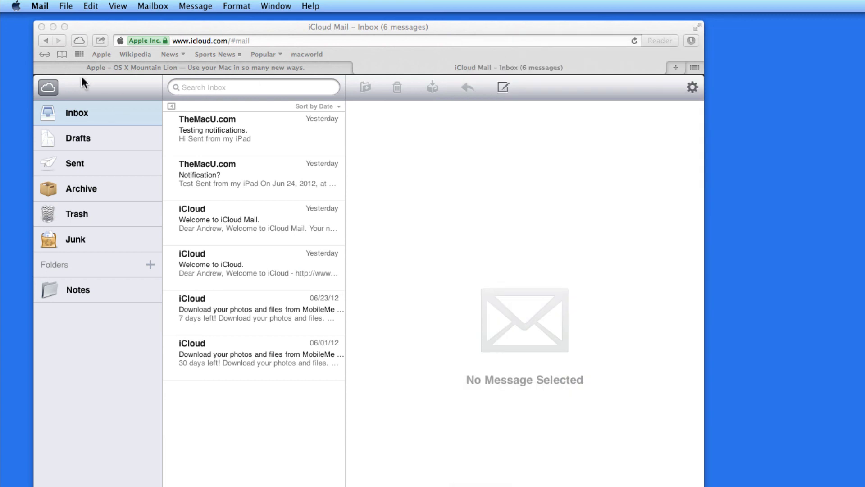
click(41, 87)
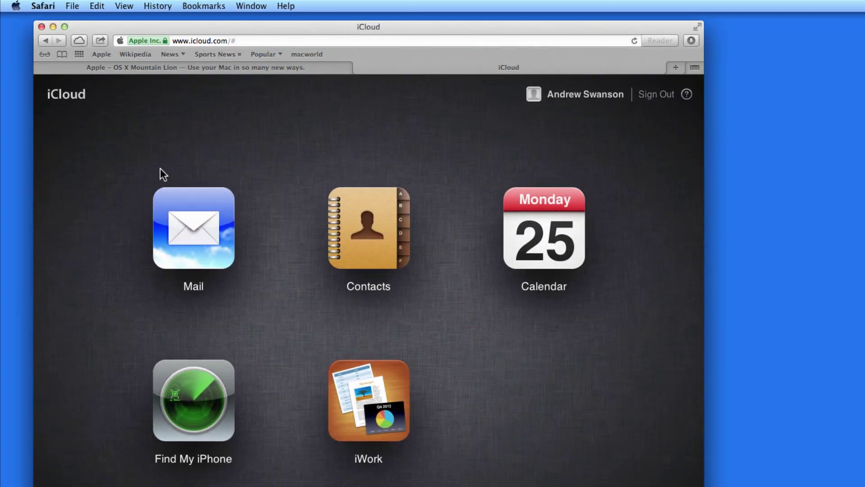
- Compare web Contacts with the Mac Contacts app's Apple Inc. card, then quit Contacts
click(362, 232)
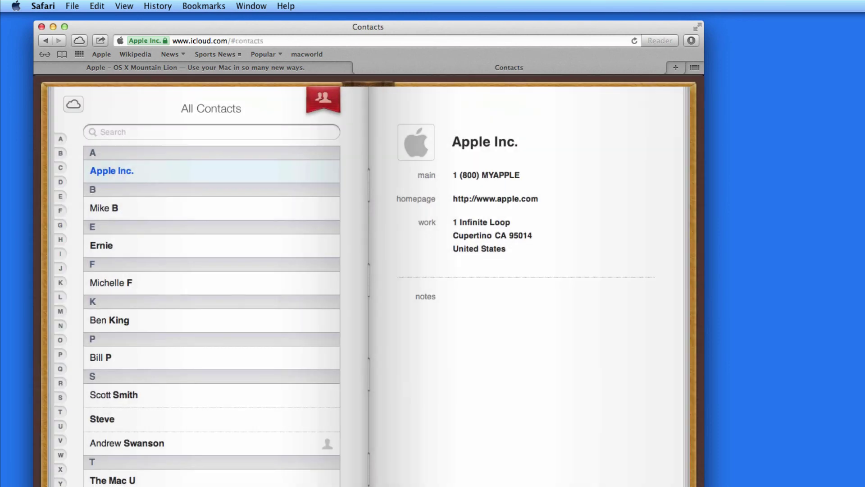
key(super+Tab)
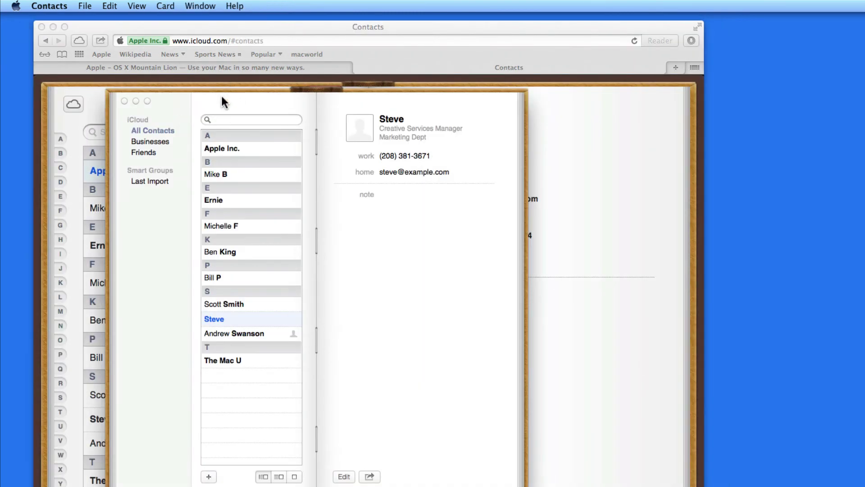
drag(223, 103, 727, 134)
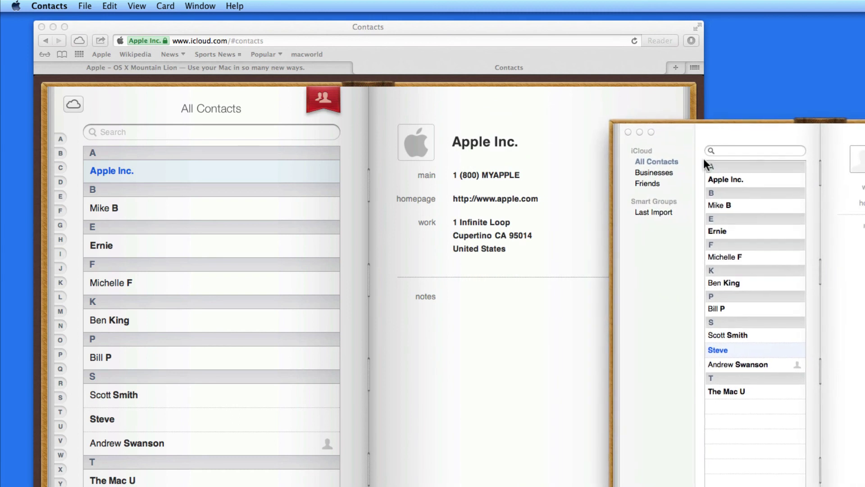
double_click(718, 179)
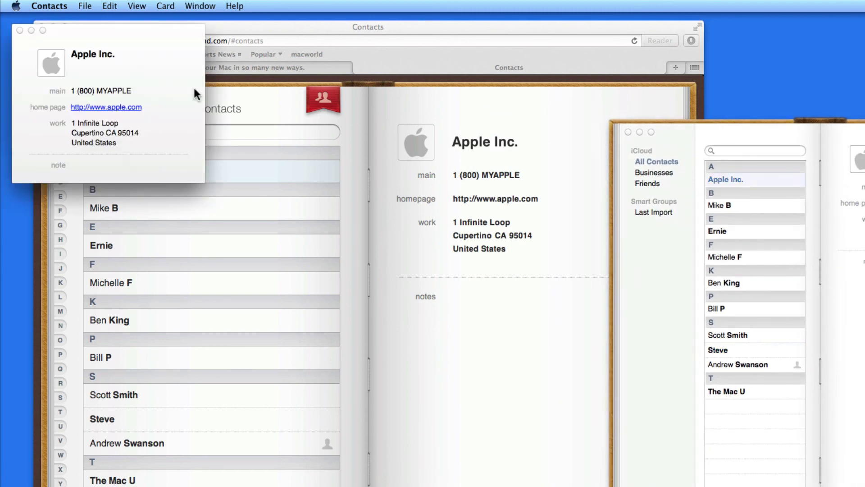
click(19, 30)
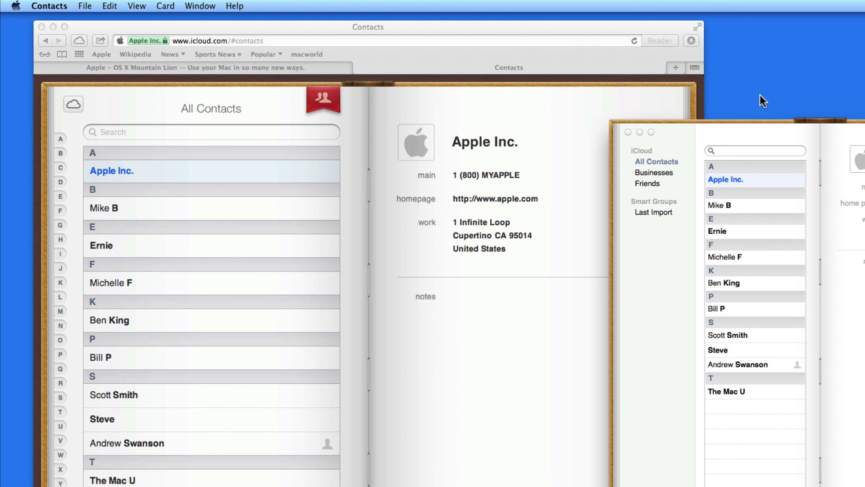
key(super+q)
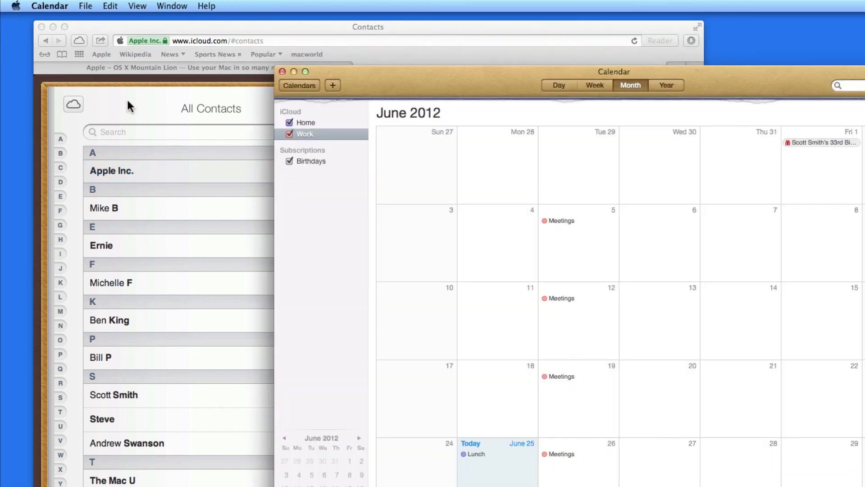
click(92, 98)
- Compare web Calendar with the Mac Calendar's June 2012 events, then dismiss Mac Calendar
click(69, 104)
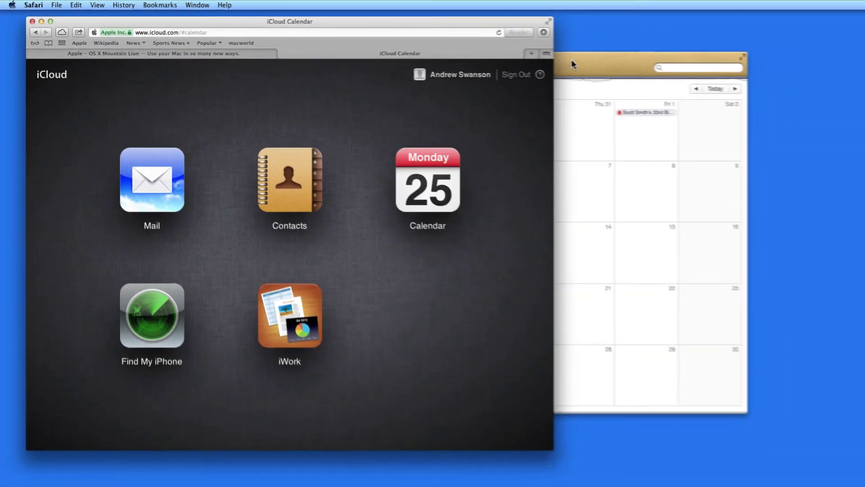
drag(572, 59, 864, 81)
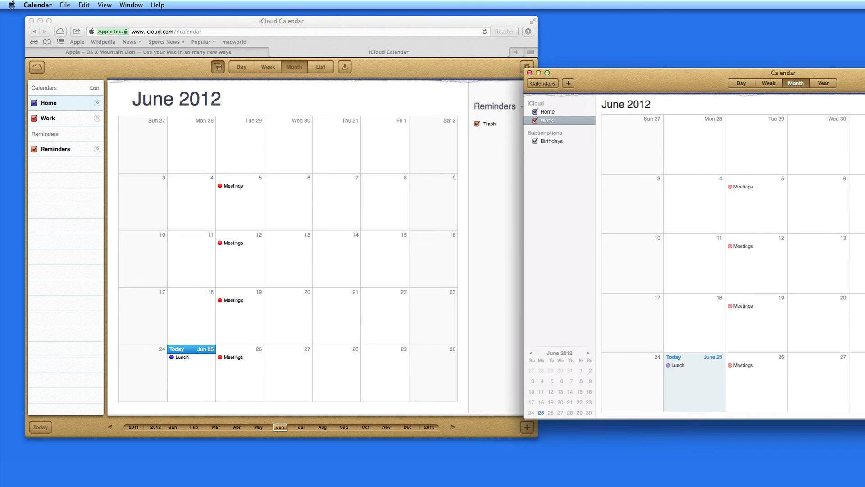
click(438, 94)
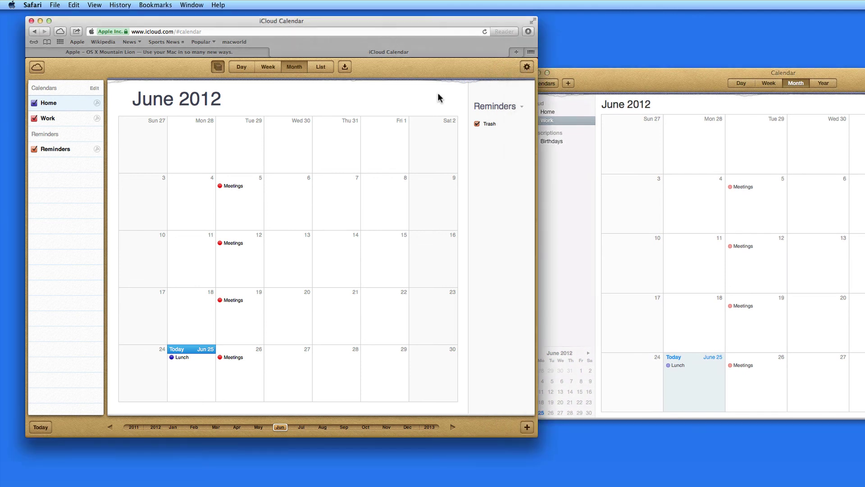
click(634, 90)
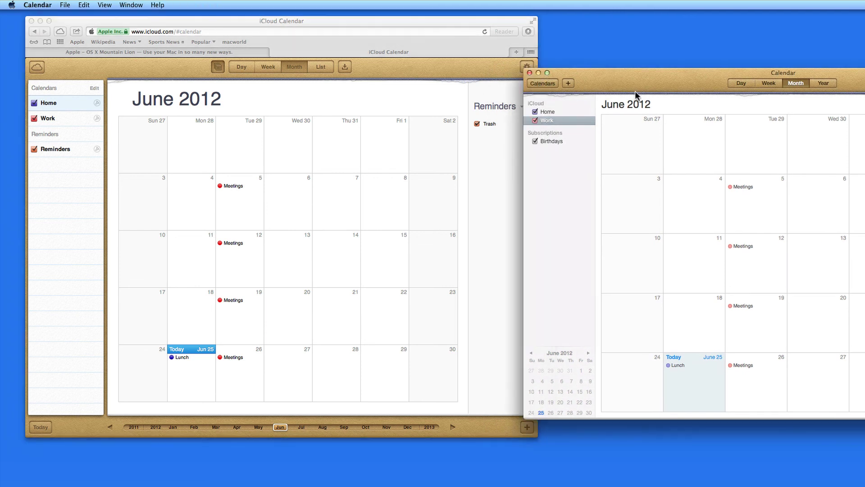
key(super+h)
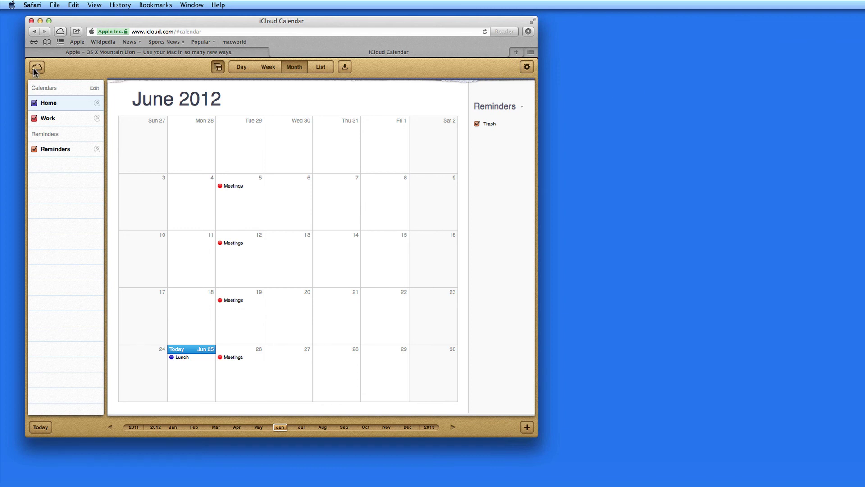
click(36, 67)
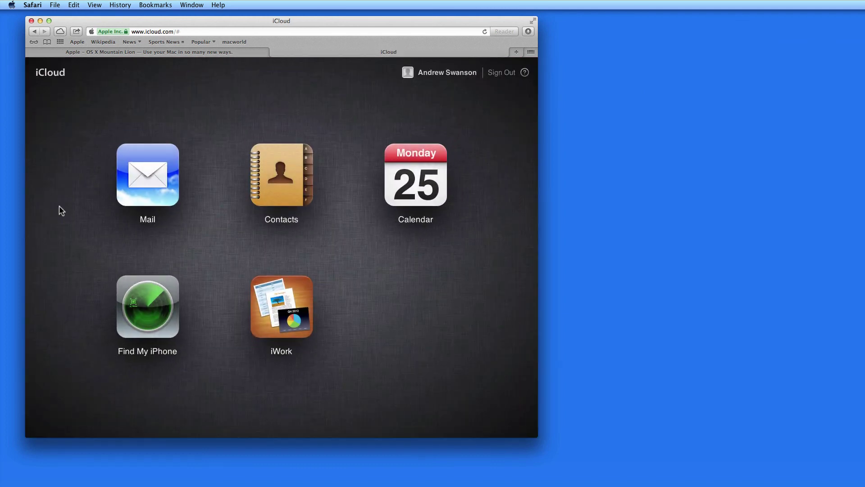